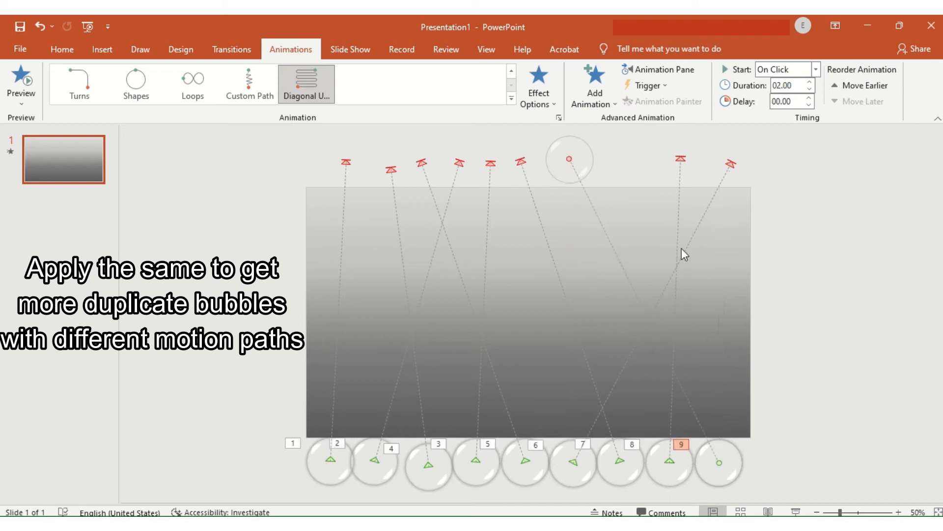
Show the Animation Pane and set the duration of all nine bubble animations to 5 seconds.
{"action": "left_click", "coordinate": [840, 341]}
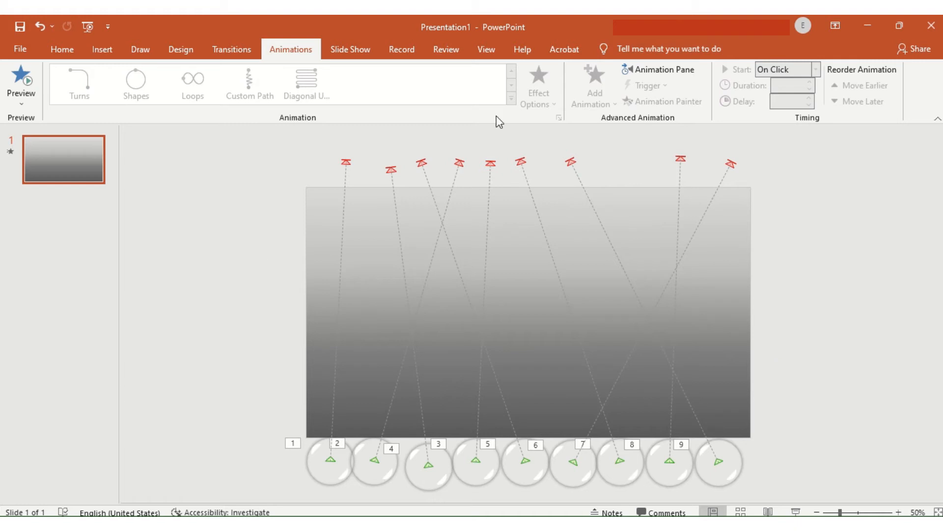
{"action": "left_click", "coordinate": [623, 74]}
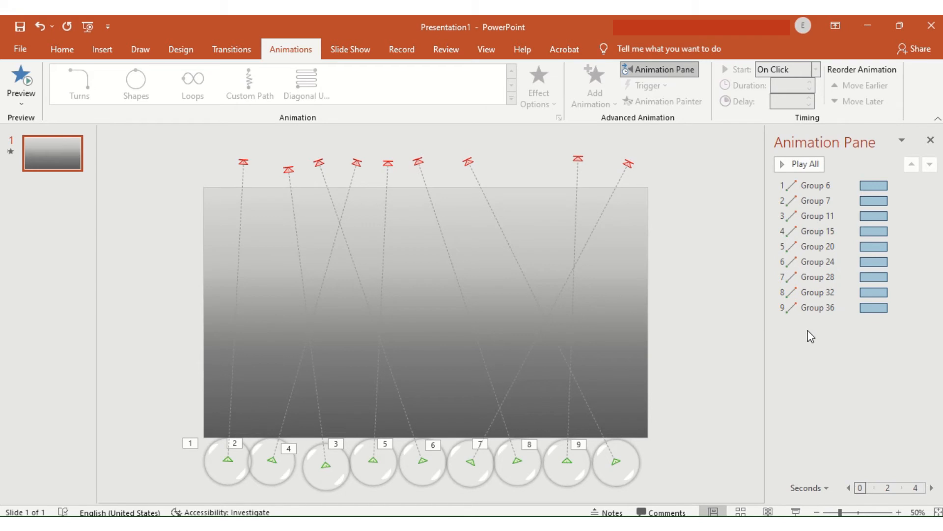
{"action": "key", "text": "ctrl+a"}
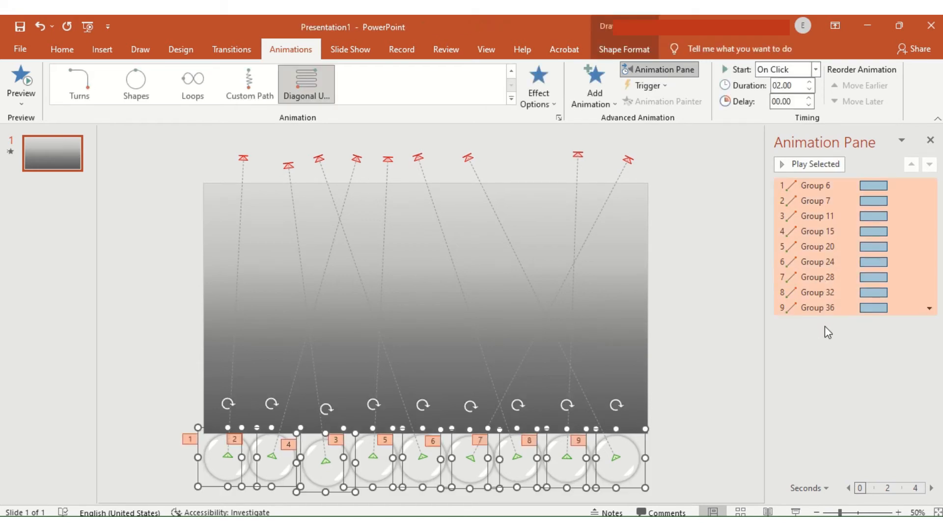
{"action": "left_click", "coordinate": [810, 81]}
{"action": "left_click", "coordinate": [810, 82]}
{"action": "left_click", "coordinate": [810, 81]}
{"action": "left_click", "coordinate": [810, 82]}
{"action": "left_click", "coordinate": [810, 81]}
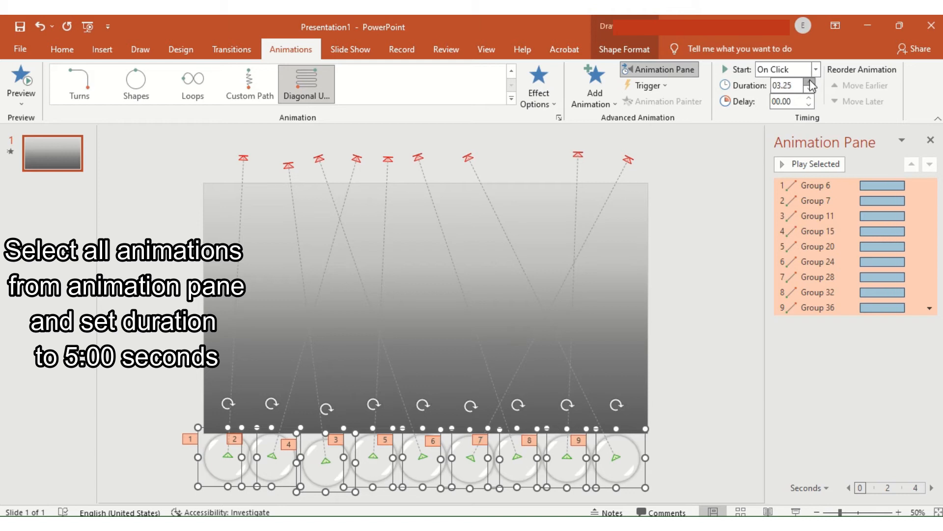
{"action": "left_click", "coordinate": [810, 81]}
{"action": "left_click", "coordinate": [810, 81]}
{"action": "left_click", "coordinate": [810, 81]}
{"action": "left_click", "coordinate": [810, 81]}
{"action": "left_click", "coordinate": [810, 81]}
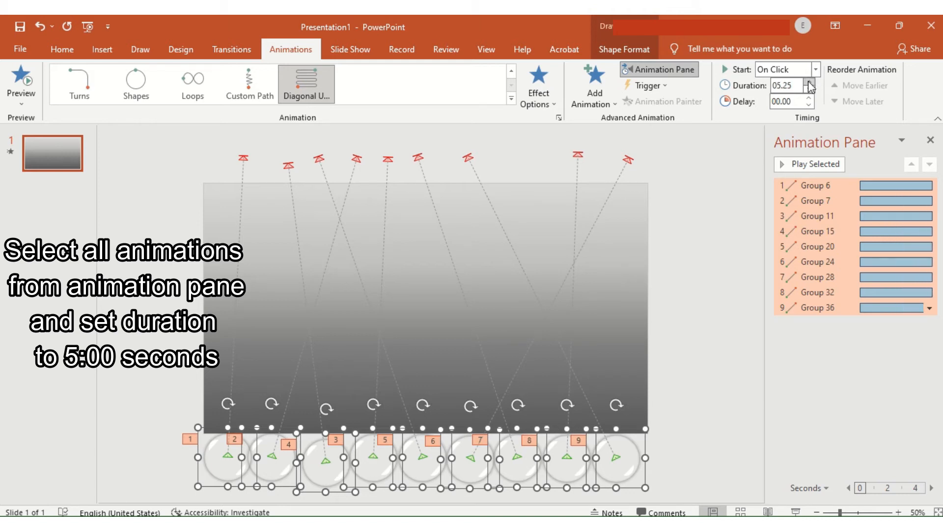
{"action": "left_click", "coordinate": [810, 89]}
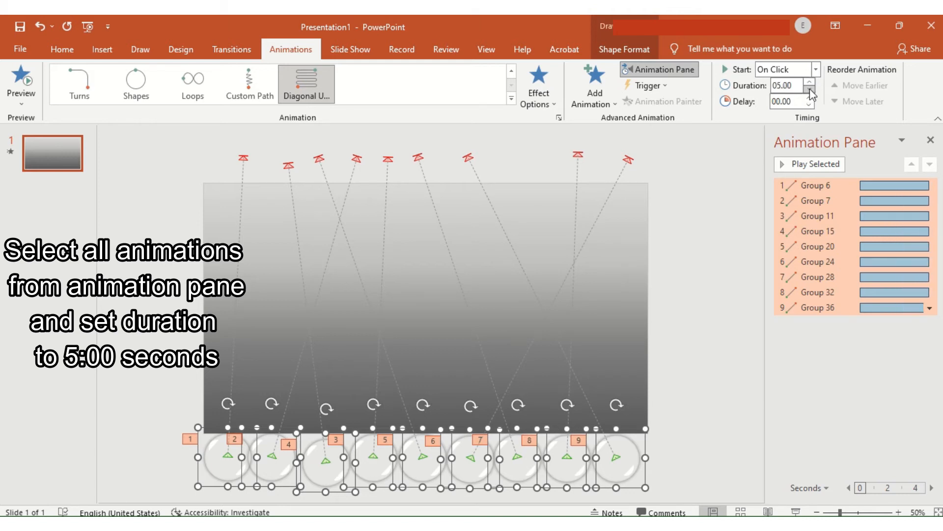
{"action": "left_click", "coordinate": [837, 350]}
Set every bubble animation except the first one, from Group 7 through Group 36, to start With Previous.
{"action": "left_click", "coordinate": [799, 201]}
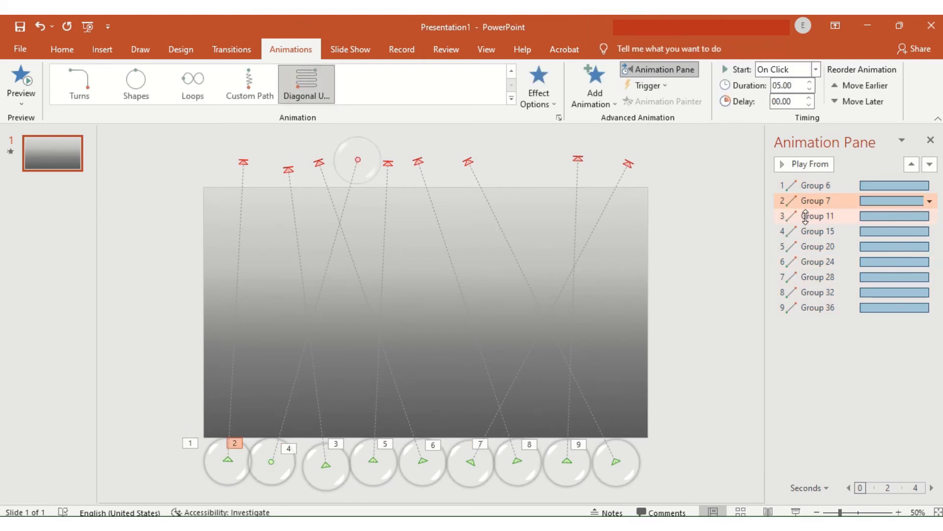
{"action": "left_click", "coordinate": [806, 216], "text": "shift"}
{"action": "left_click", "coordinate": [808, 230], "text": "shift"}
{"action": "left_click", "coordinate": [810, 246], "text": "shift"}
{"action": "left_click", "coordinate": [812, 261], "text": "shift"}
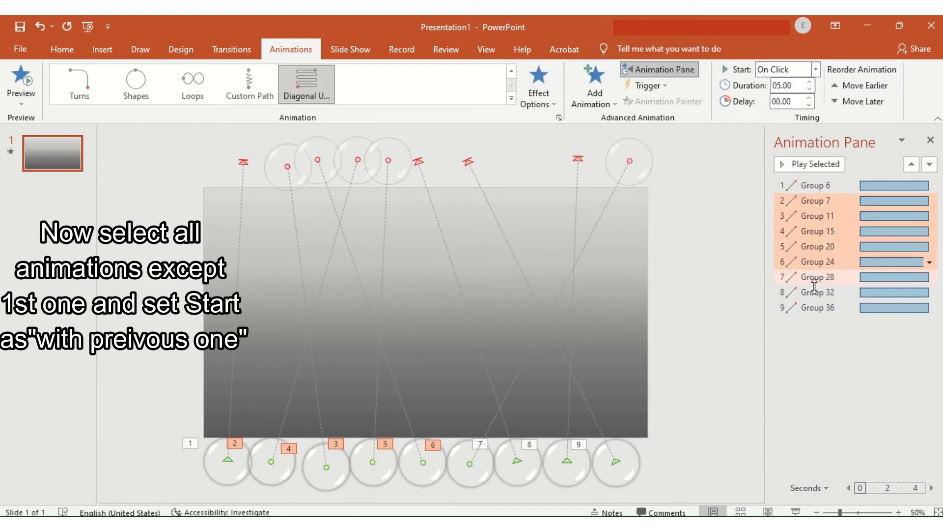
{"action": "left_click", "coordinate": [814, 277], "text": "shift"}
{"action": "left_click", "coordinate": [816, 292], "text": "shift"}
{"action": "left_click", "coordinate": [817, 308], "text": "shift"}
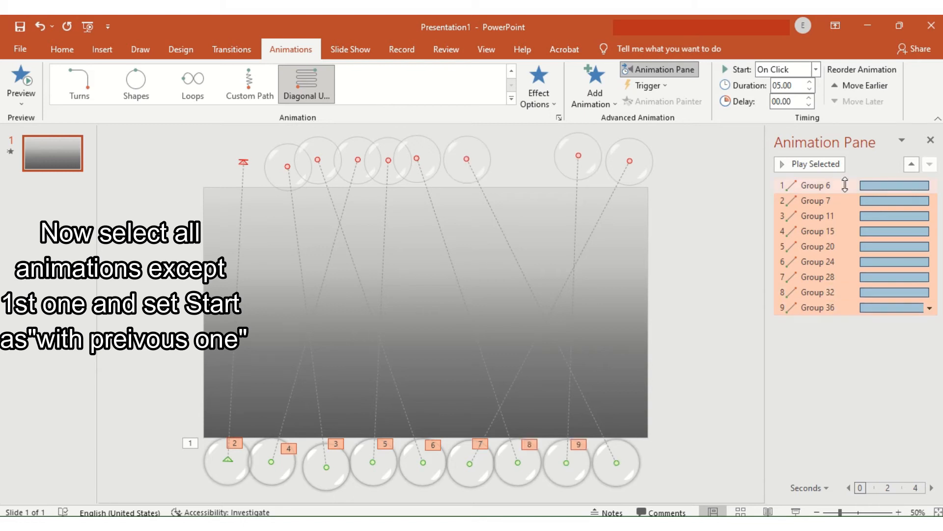
{"action": "left_click", "coordinate": [816, 69]}
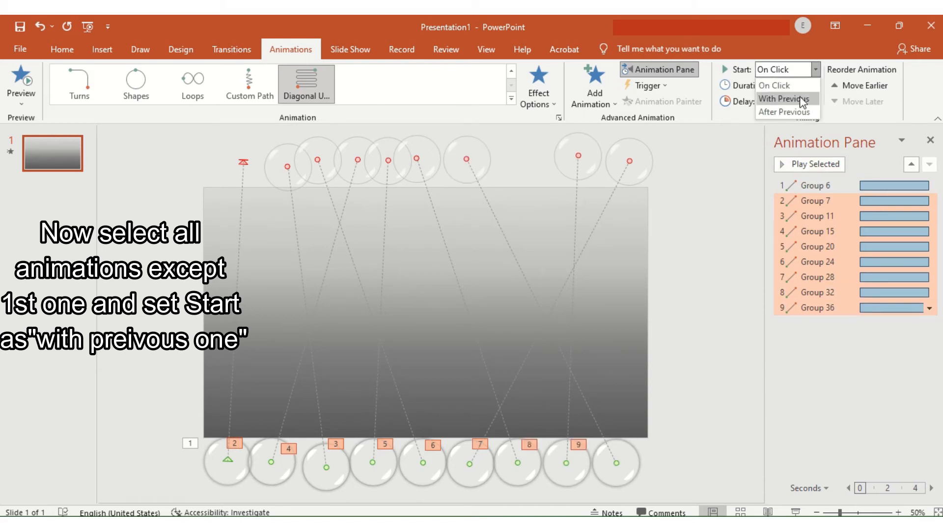
{"action": "left_click", "coordinate": [797, 100]}
{"action": "left_click", "coordinate": [800, 402]}
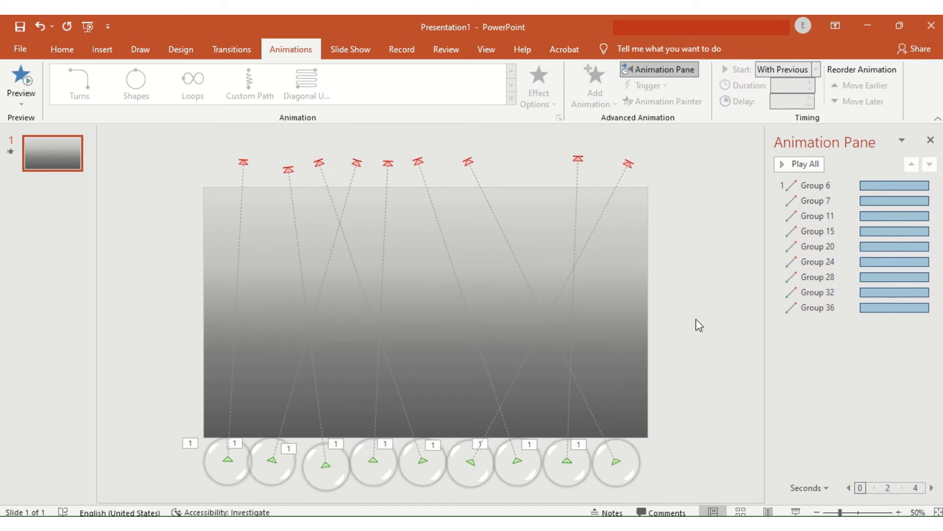
Nudge the end point of the Group 15 motion path slightly upward, in line with the neighbouring end points.
{"action": "key", "text": "Return"}
{"action": "left_click", "coordinate": [287, 170]}
{"action": "left_click_drag", "start_coordinate": [288, 165], "coordinate": [287, 161]}
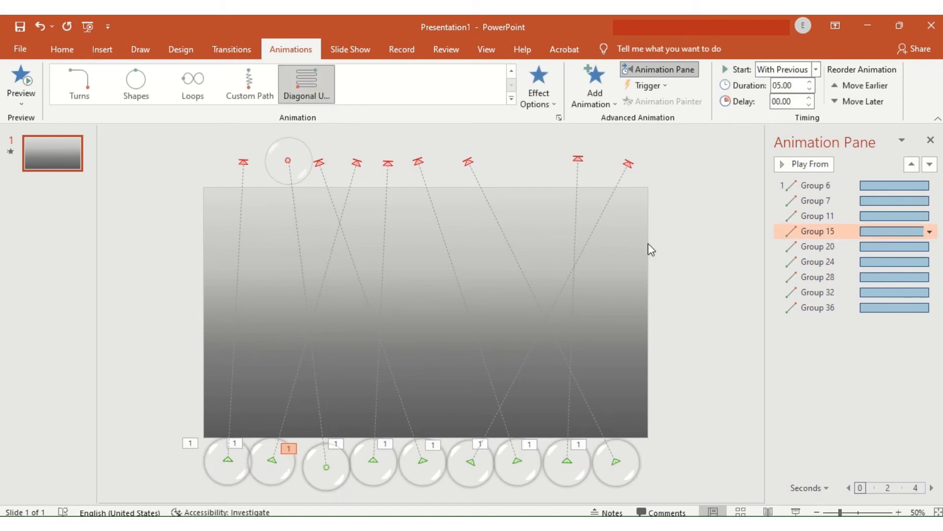
{"action": "left_click", "coordinate": [661, 250]}
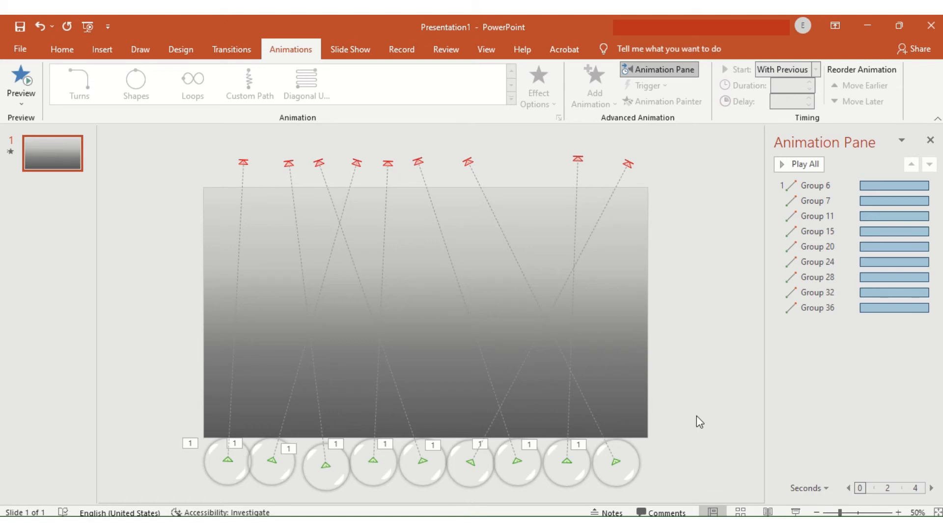
Duplicate the whole row of bubbles into a second row of smaller bubbles below the first.
{"action": "left_click_drag", "start_coordinate": [152, 446], "coordinate": [674, 496]}
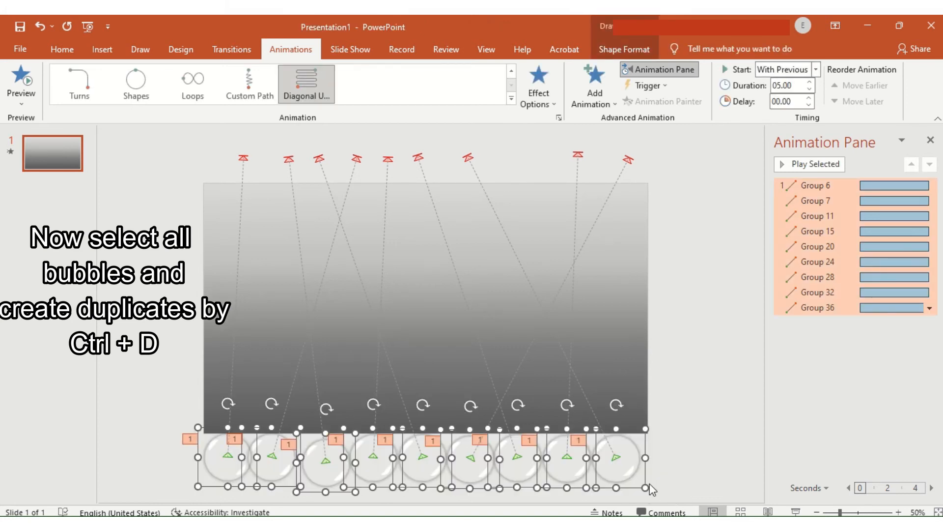
{"action": "key", "text": "ctrl+d"}
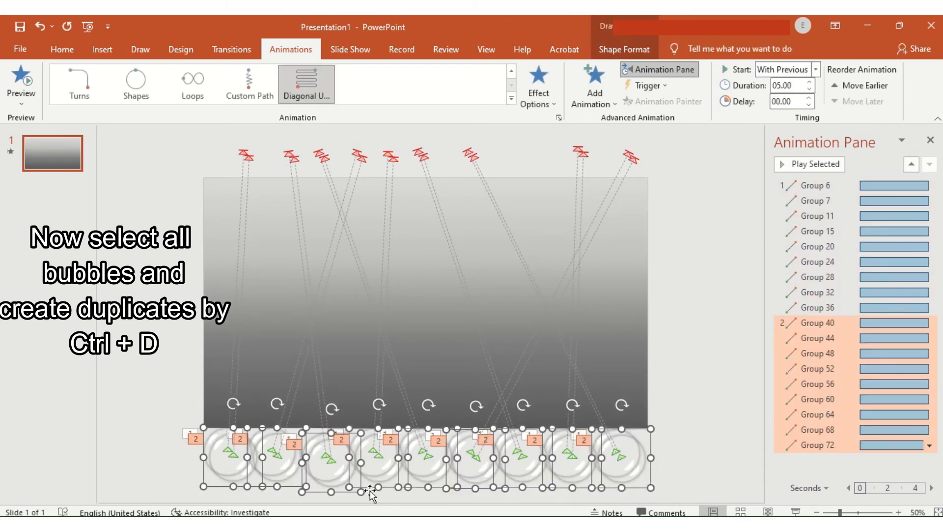
{"action": "scroll", "coordinate": [349, 426], "scroll_direction": "down", "scroll_amount": 2}
{"action": "left_click_drag", "start_coordinate": [349, 426], "coordinate": [348, 451]}
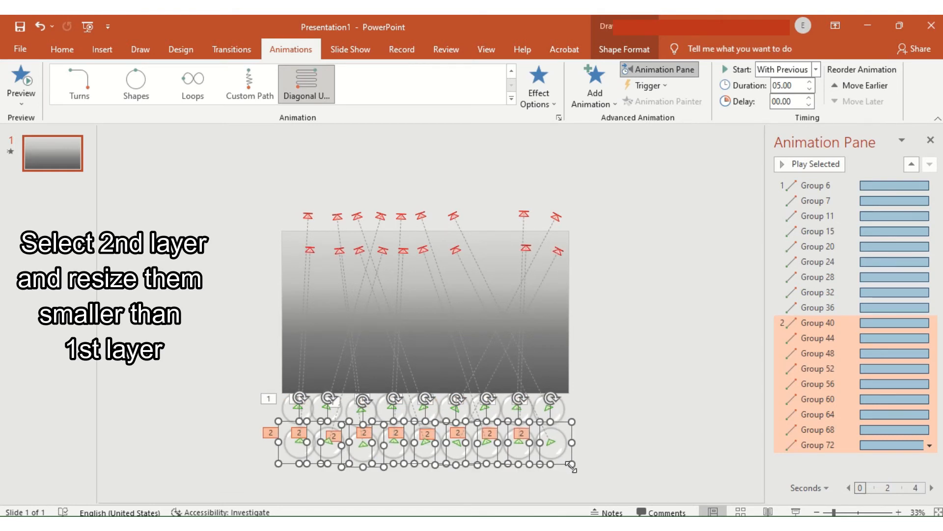
{"action": "left_click_drag", "start_coordinate": [572, 463], "coordinate": [541, 448]}
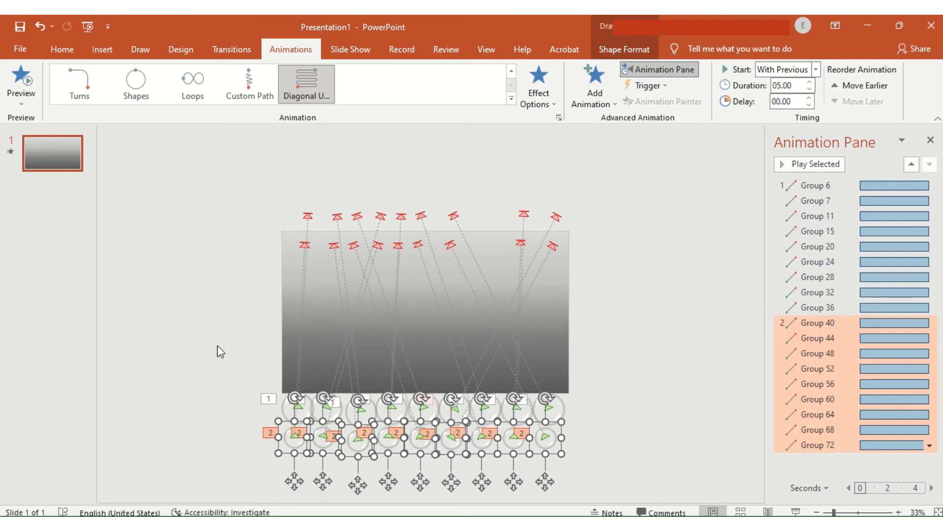
Redirect the motion paths of the second-row bubbles by moving their end points to different spots above the slide.
{"action": "left_click", "coordinate": [305, 246]}
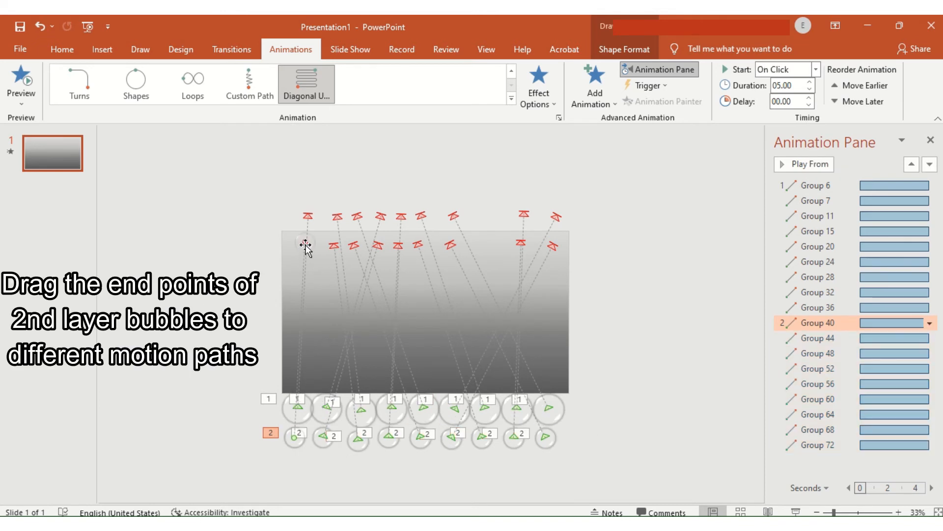
{"action": "left_click_drag", "start_coordinate": [306, 242], "coordinate": [485, 214]}
{"action": "left_click_drag", "start_coordinate": [522, 245], "coordinate": [431, 215]}
{"action": "left_click_drag", "start_coordinate": [553, 245], "coordinate": [498, 209]}
{"action": "left_click_drag", "start_coordinate": [448, 242], "coordinate": [531, 203]}
{"action": "left_click_drag", "start_coordinate": [423, 238], "coordinate": [408, 211]}
{"action": "mouse_move", "coordinate": [398, 249]}
{"action": "left_mouse_down"}
{"action": "mouse_move", "coordinate": [372, 214]}
{"action": "mouse_move", "coordinate": [379, 241]}
{"action": "mouse_move", "coordinate": [400, 212]}
{"action": "mouse_move", "coordinate": [449, 205]}
{"action": "left_mouse_up"}
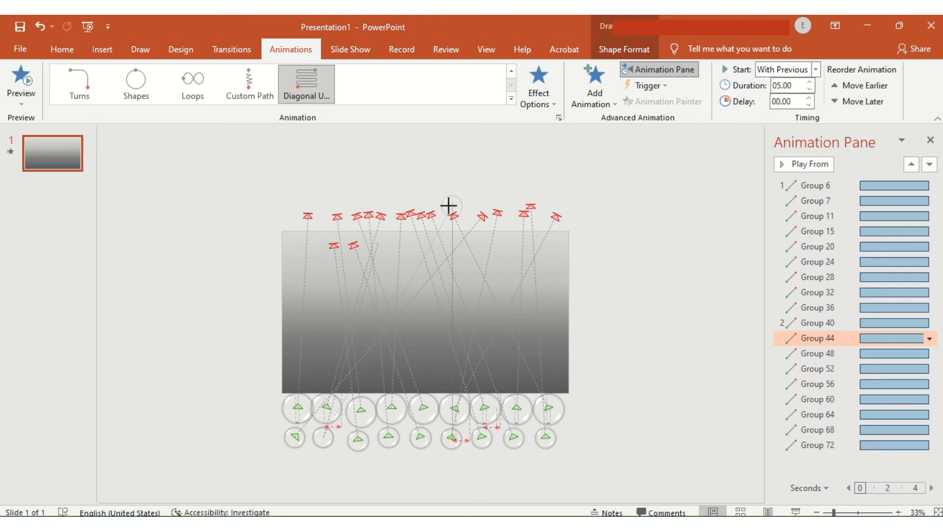
{"action": "left_click", "coordinate": [353, 244]}
{"action": "mouse_move", "coordinate": [353, 241]}
{"action": "left_mouse_down"}
{"action": "mouse_move", "coordinate": [313, 219]}
{"action": "mouse_move", "coordinate": [326, 209]}
{"action": "left_mouse_up"}
{"action": "left_click", "coordinate": [334, 241]}
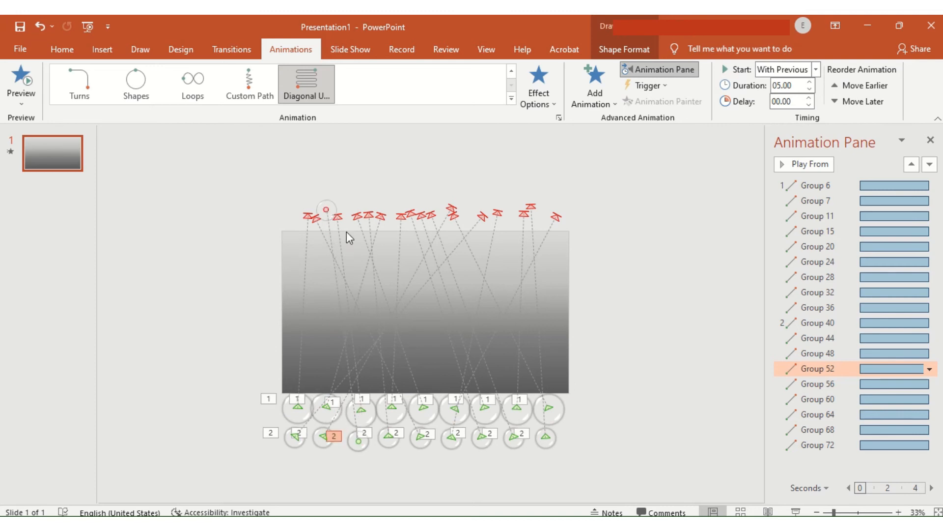
{"action": "left_click", "coordinate": [341, 476]}
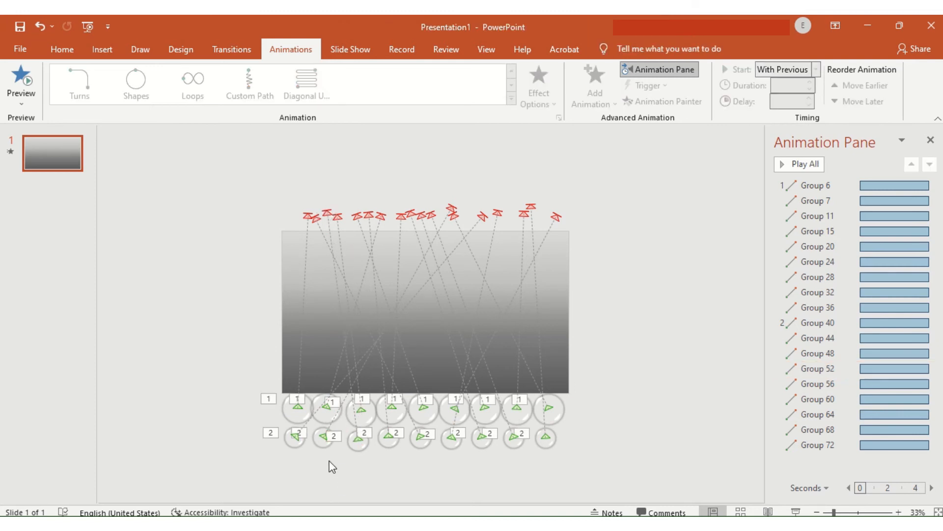
Duplicate the second row of bubbles into a third row below it and enlarge the copies.
{"action": "left_click_drag", "start_coordinate": [243, 421], "coordinate": [597, 460]}
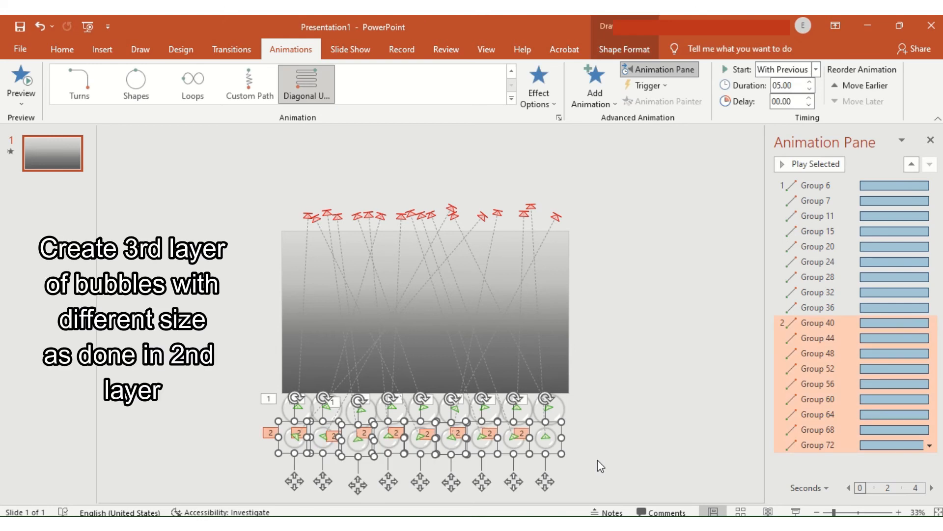
{"action": "key", "text": "ctrl+d"}
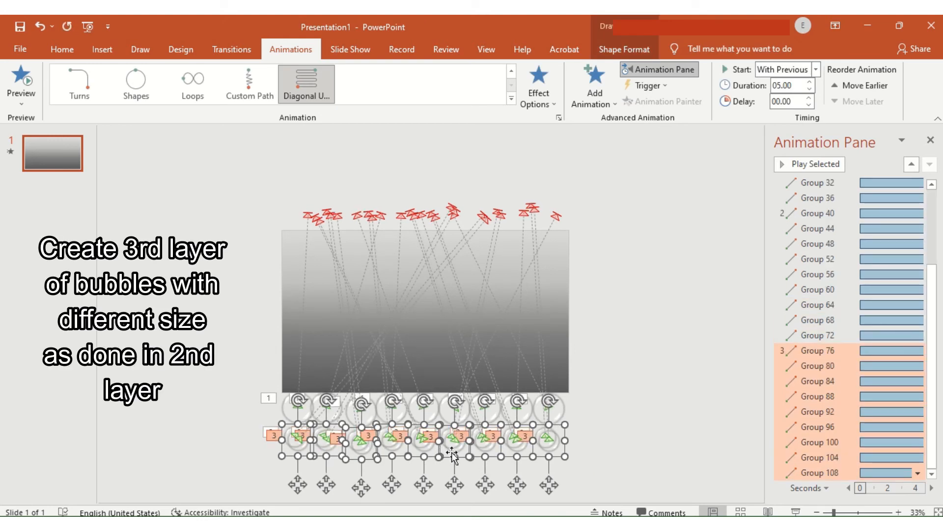
{"action": "left_click_drag", "start_coordinate": [449, 458], "coordinate": [444, 476]}
{"action": "left_click_drag", "start_coordinate": [565, 453], "coordinate": [576, 469]}
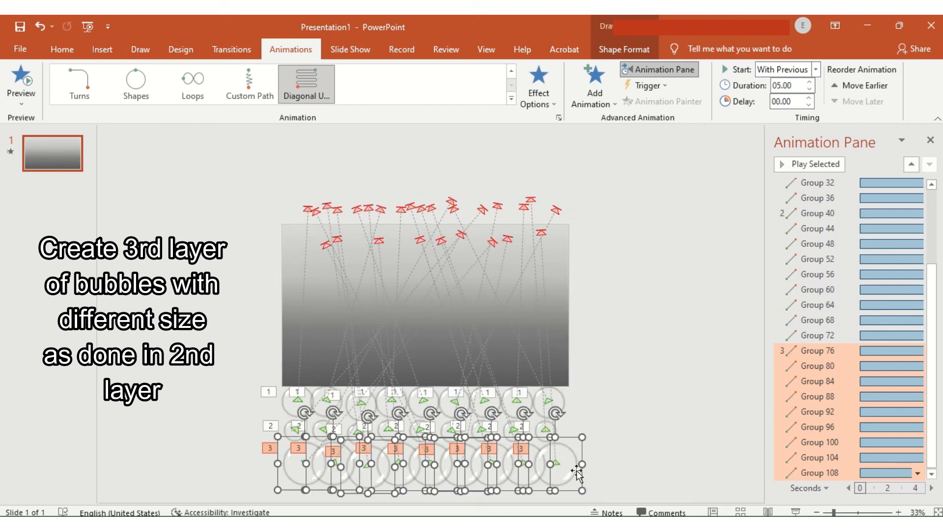
{"action": "left_click", "coordinate": [612, 363]}
Move the motion path end points of the third-row bubbles to varied spots above the slide.
{"action": "left_click", "coordinate": [324, 251]}
{"action": "left_click_drag", "start_coordinate": [324, 251], "coordinate": [399, 201]}
{"action": "left_click_drag", "start_coordinate": [379, 247], "coordinate": [482, 206]}
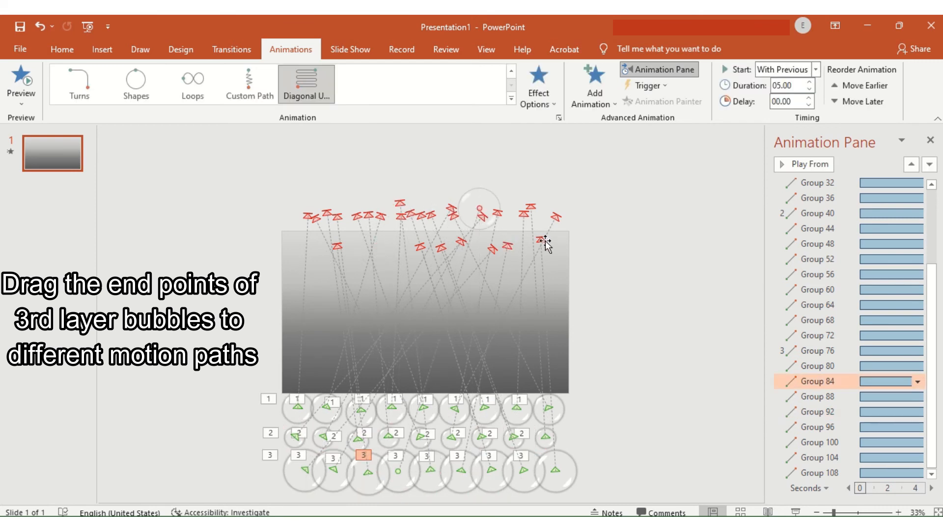
{"action": "left_click_drag", "start_coordinate": [544, 241], "coordinate": [430, 209]}
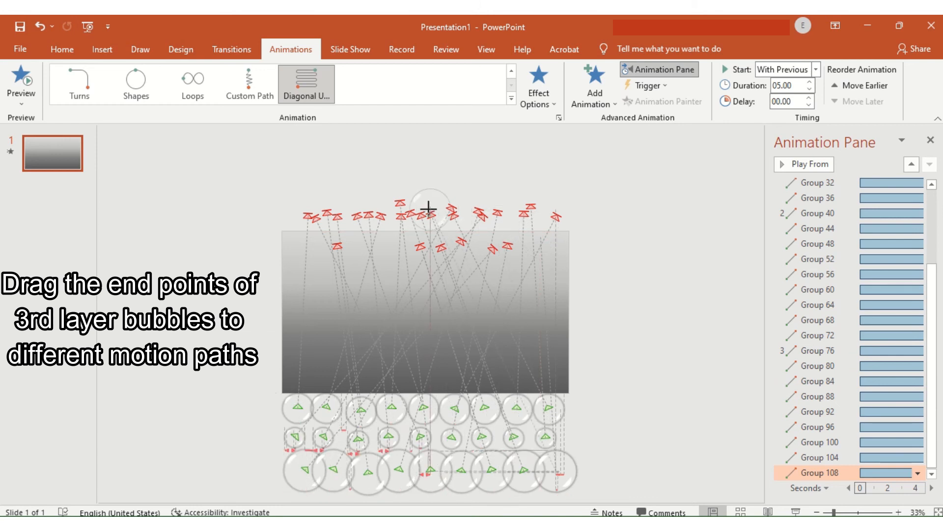
{"action": "left_click_drag", "start_coordinate": [509, 247], "coordinate": [354, 208]}
{"action": "left_click_drag", "start_coordinate": [497, 251], "coordinate": [539, 206]}
{"action": "left_click_drag", "start_coordinate": [461, 241], "coordinate": [511, 207]}
{"action": "mouse_move", "coordinate": [441, 247]}
{"action": "left_mouse_down"}
{"action": "mouse_move", "coordinate": [478, 202]}
{"action": "mouse_move", "coordinate": [463, 202]}
{"action": "left_mouse_up"}
{"action": "left_click_drag", "start_coordinate": [421, 247], "coordinate": [390, 205]}
{"action": "left_click_drag", "start_coordinate": [337, 248], "coordinate": [294, 208]}
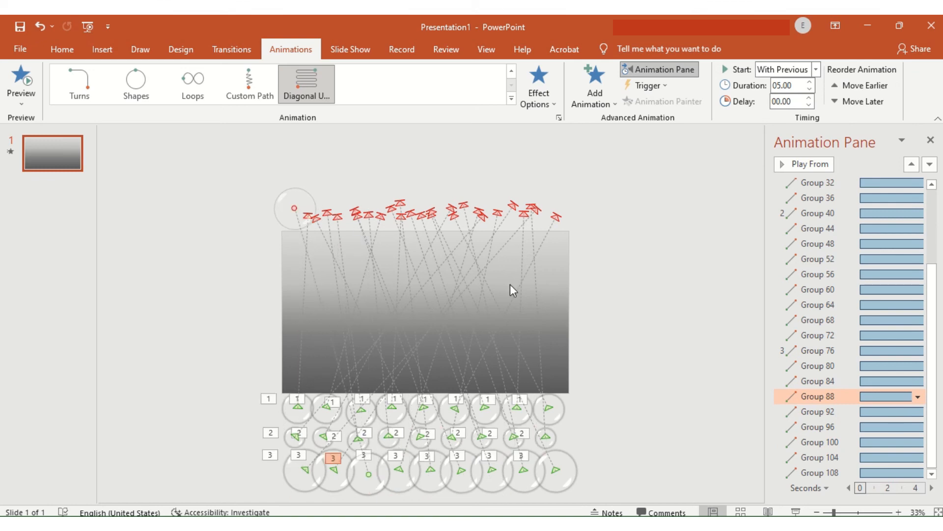
{"action": "left_click", "coordinate": [655, 347]}
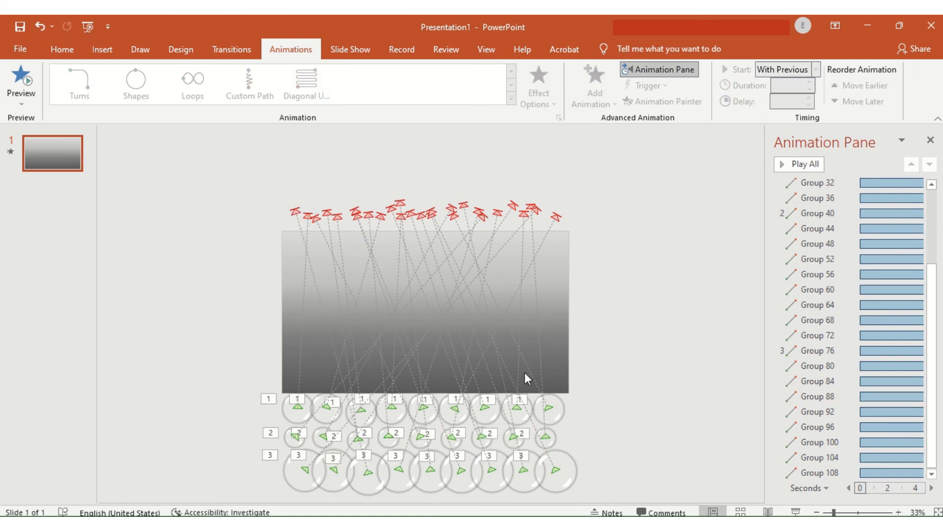
Widen the Animation Pane and set the first animations of the second and third rows, Group 40 and Group 76, to start With Previous.
{"action": "scroll", "coordinate": [616, 384], "scroll_direction": "up", "scroll_amount": 2, "text": "ctrl"}
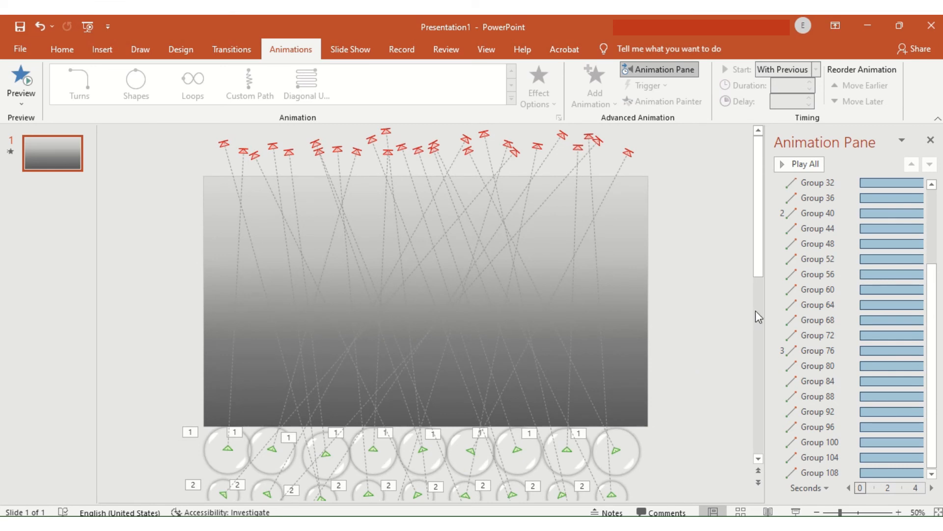
{"action": "left_click_drag", "start_coordinate": [767, 306], "coordinate": [643, 300]}
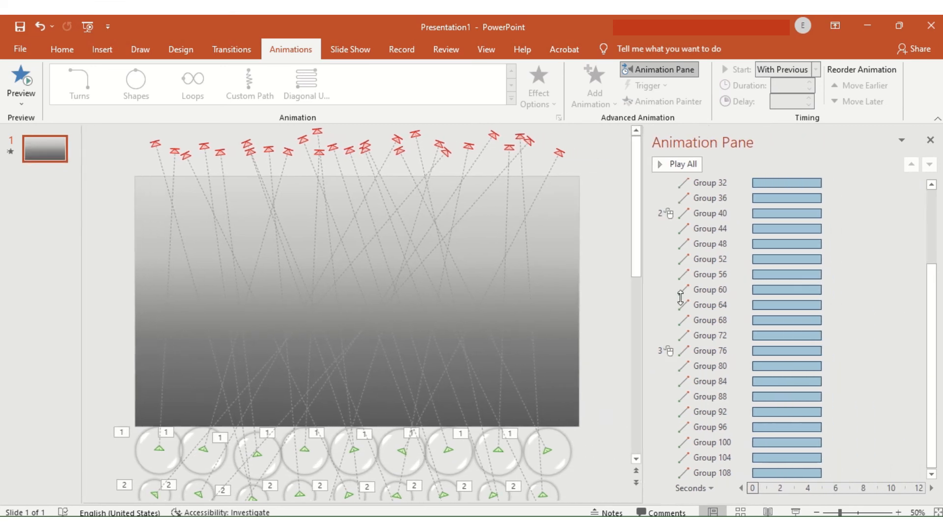
{"action": "scroll", "coordinate": [782, 284], "scroll_direction": "up", "scroll_amount": 1}
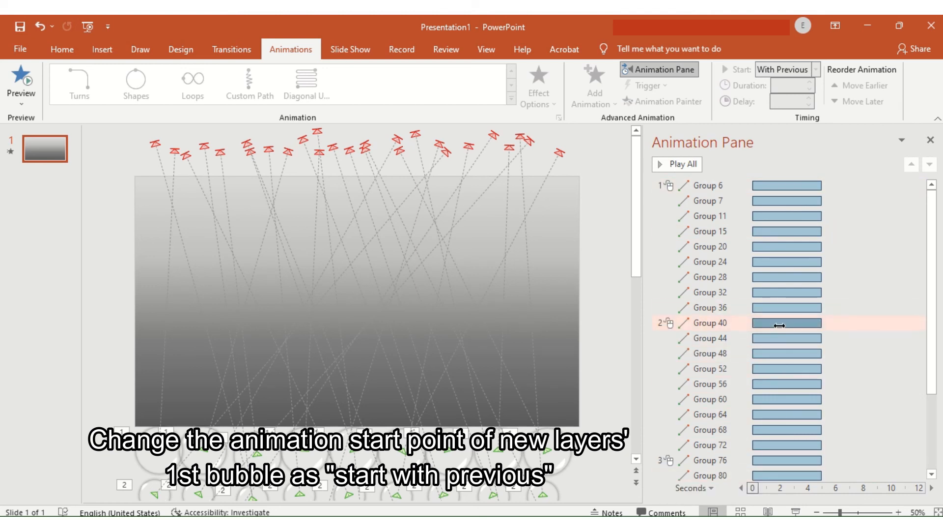
{"action": "left_click", "coordinate": [797, 325]}
{"action": "left_click", "coordinate": [816, 70]}
{"action": "left_click", "coordinate": [805, 99]}
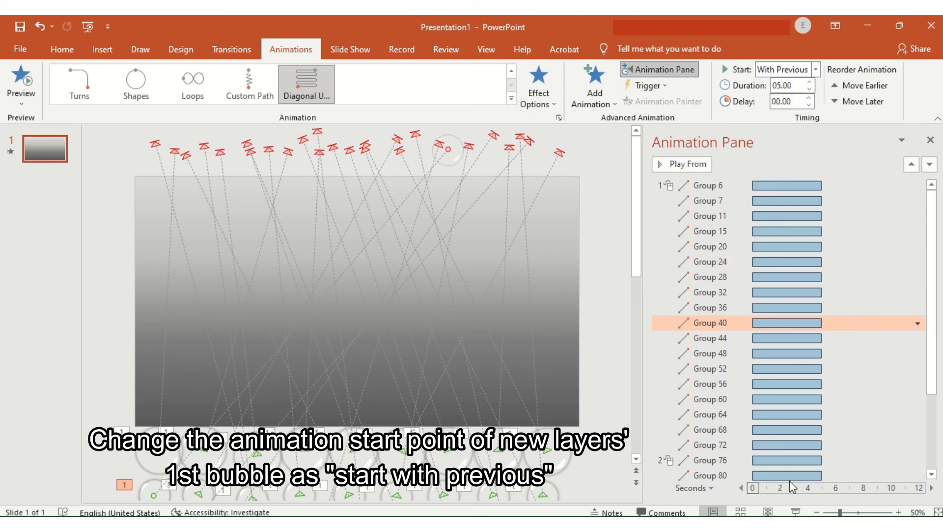
{"action": "left_click", "coordinate": [791, 460]}
{"action": "left_click", "coordinate": [816, 69]}
{"action": "left_click", "coordinate": [795, 99]}
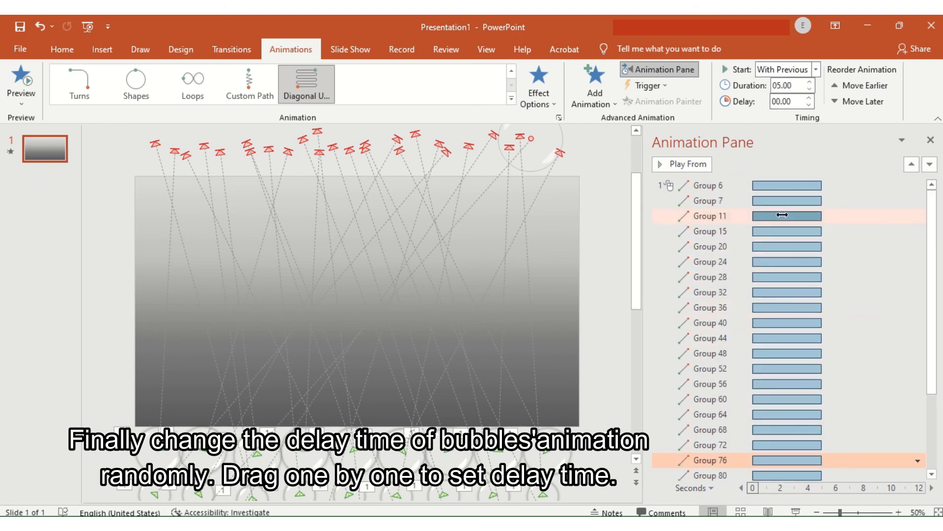
Stagger the start delays of the first- and second-row animations, Group 7 through Group 72, randomly between about 0.7 and 6 seconds.
{"action": "left_click", "coordinate": [782, 199]}
{"action": "left_click_drag", "start_coordinate": [776, 201], "coordinate": [858, 310]}
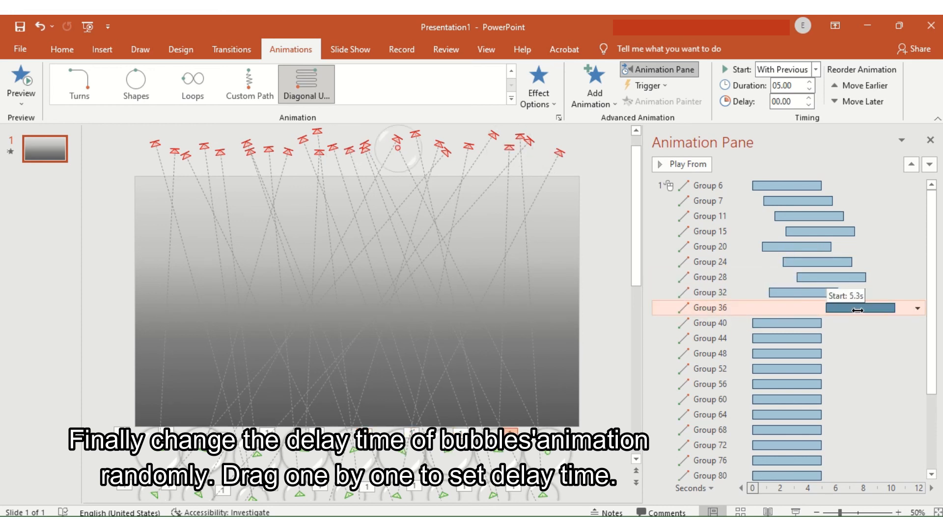
{"action": "left_click_drag", "start_coordinate": [799, 323], "coordinate": [878, 374]}
{"action": "left_click_drag", "start_coordinate": [804, 383], "coordinate": [860, 384]}
{"action": "left_click_drag", "start_coordinate": [792, 400], "coordinate": [817, 404]}
{"action": "scroll", "coordinate": [788, 376], "scroll_direction": "down", "scroll_amount": 3}
{"action": "left_click_drag", "start_coordinate": [785, 309], "coordinate": [867, 305]}
{"action": "left_click_drag", "start_coordinate": [809, 320], "coordinate": [890, 335]}
Shift the timeline bars of the third-row animations, Group 76 through Group 108, to varied start delays.
{"action": "left_click_drag", "start_coordinate": [819, 351], "coordinate": [850, 351]}
{"action": "left_click_drag", "start_coordinate": [802, 368], "coordinate": [867, 367]}
{"action": "left_click_drag", "start_coordinate": [814, 381], "coordinate": [911, 392]}
{"action": "left_click_drag", "start_coordinate": [810, 399], "coordinate": [862, 397]}
{"action": "left_click_drag", "start_coordinate": [813, 412], "coordinate": [908, 412]}
{"action": "left_click_drag", "start_coordinate": [821, 428], "coordinate": [885, 452]}
{"action": "left_click_drag", "start_coordinate": [807, 457], "coordinate": [828, 458]}
{"action": "left_click_drag", "start_coordinate": [802, 472], "coordinate": [842, 475]}
Preview the complete bubble animation sequence starting from Group 6.
{"action": "scroll", "coordinate": [771, 333], "scroll_direction": "up", "scroll_amount": 3}
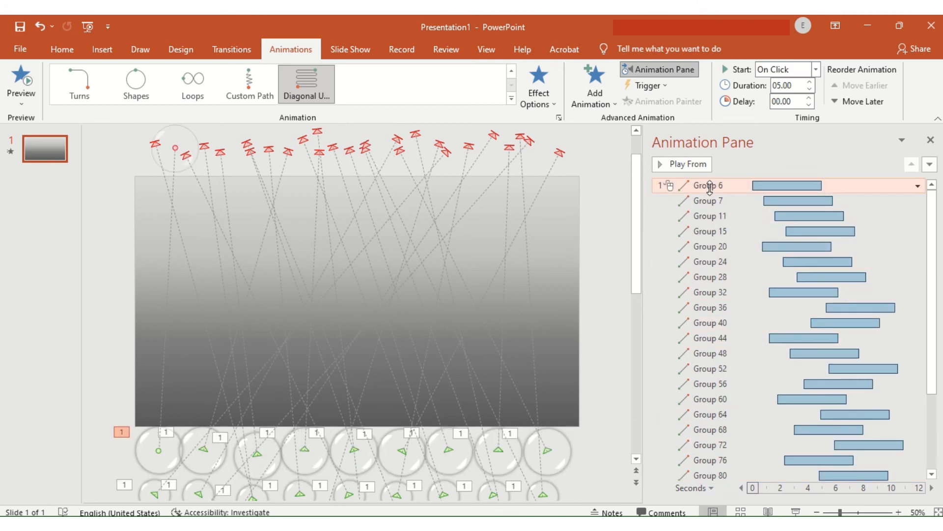
{"action": "left_click", "coordinate": [683, 164]}
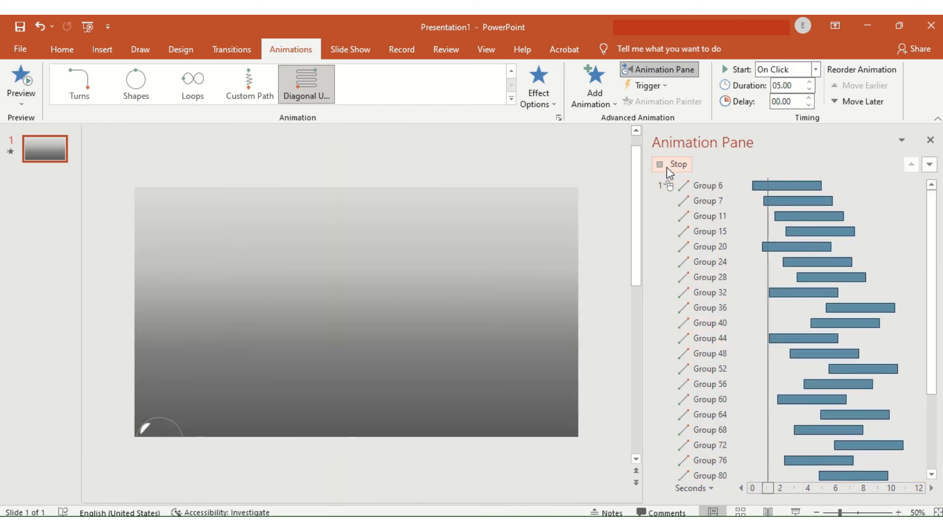